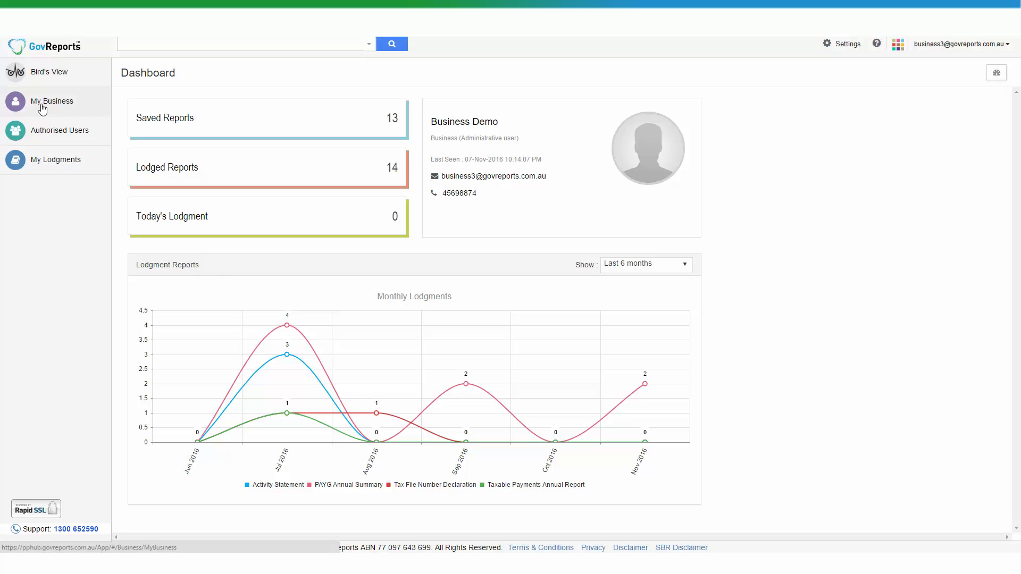
Open the CELLINO PTY LTD business record from the My Business list
{"action": "left_click", "coordinate": [42, 107]}
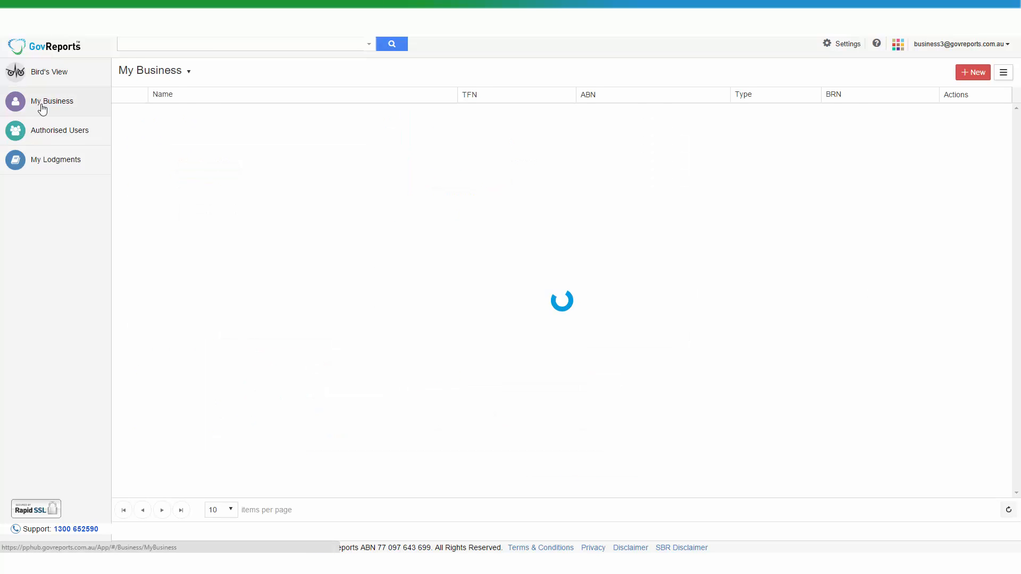
{"action": "left_click", "coordinate": [344, 118]}
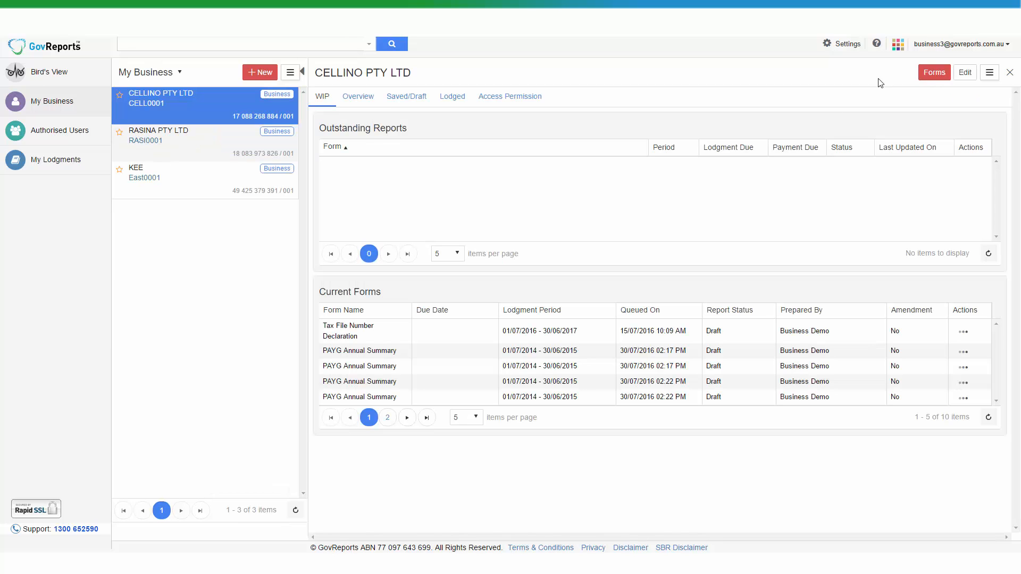
Start a new PAYG Annual Summary form with the Manual entry type
{"action": "left_click", "coordinate": [943, 84]}
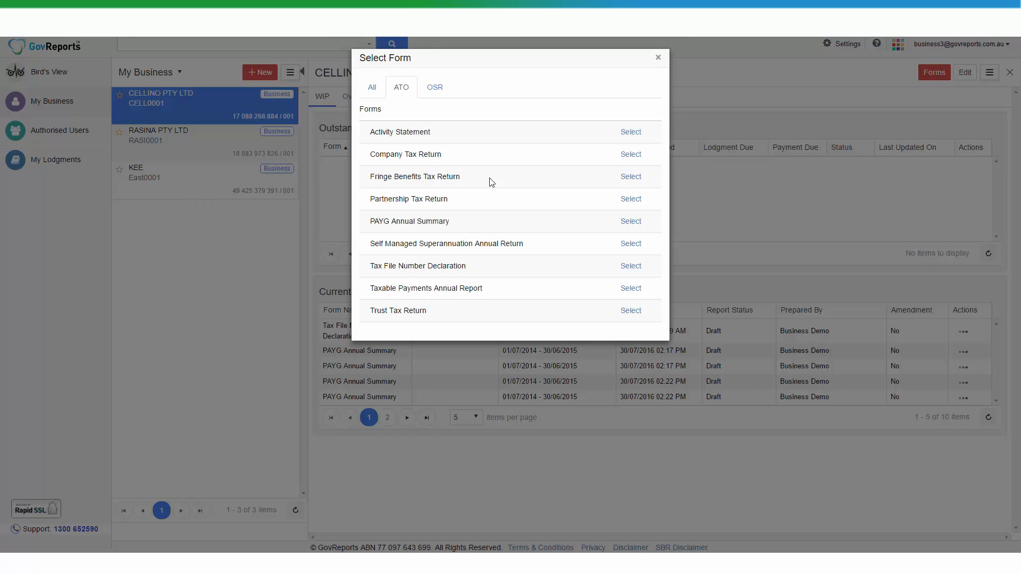
{"action": "left_click", "coordinate": [636, 223]}
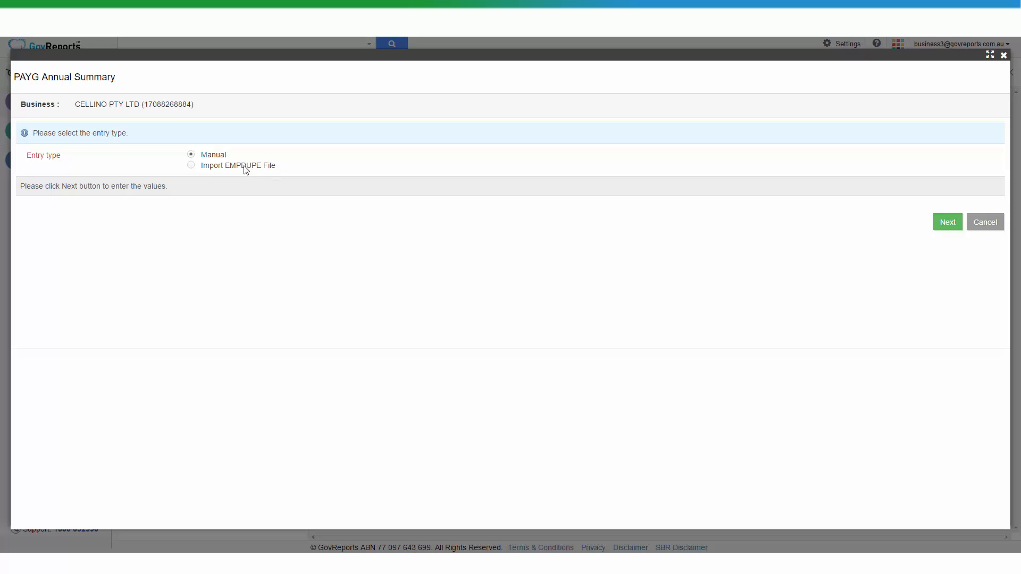
{"action": "left_click", "coordinate": [946, 220]}
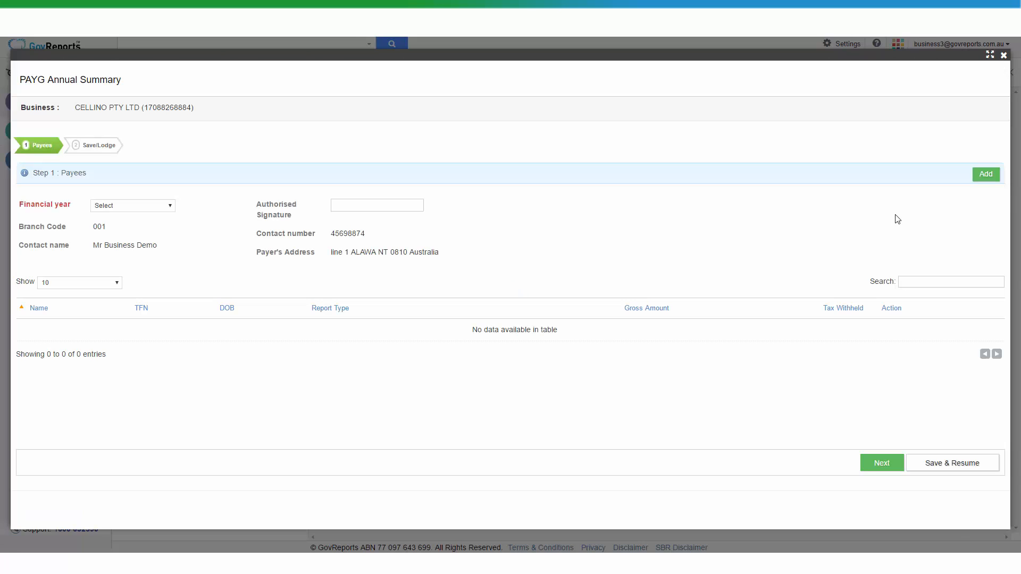
Set the financial year to 2015 - 2016 and add a new blank payee
{"action": "left_click", "coordinate": [165, 206]}
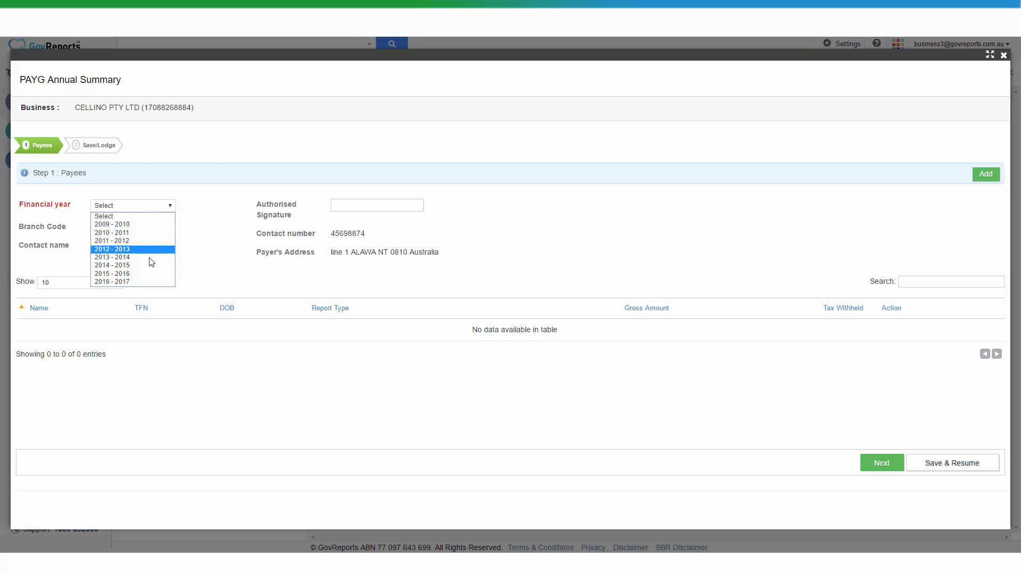
{"action": "left_click", "coordinate": [148, 274]}
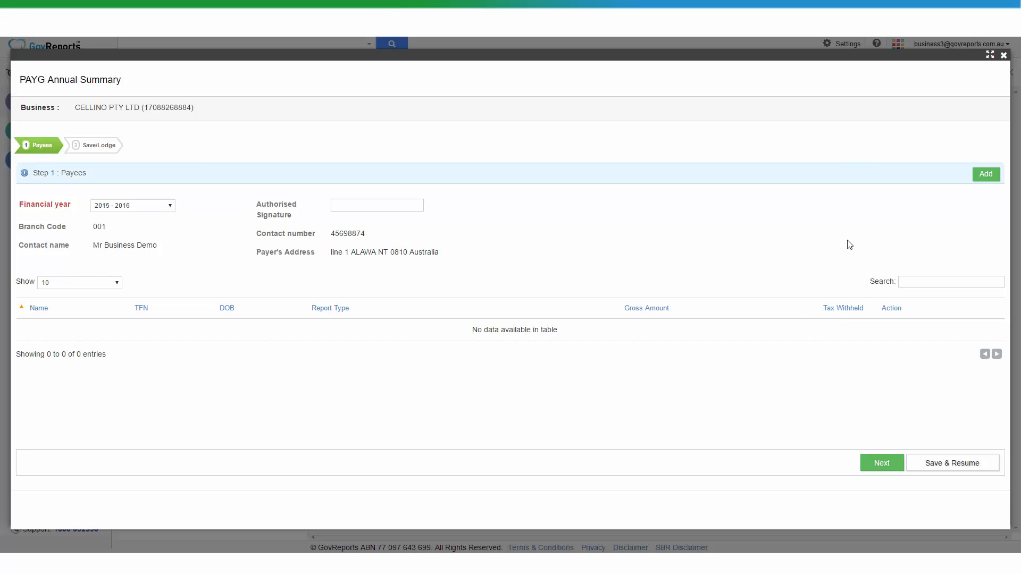
{"action": "left_click", "coordinate": [987, 176]}
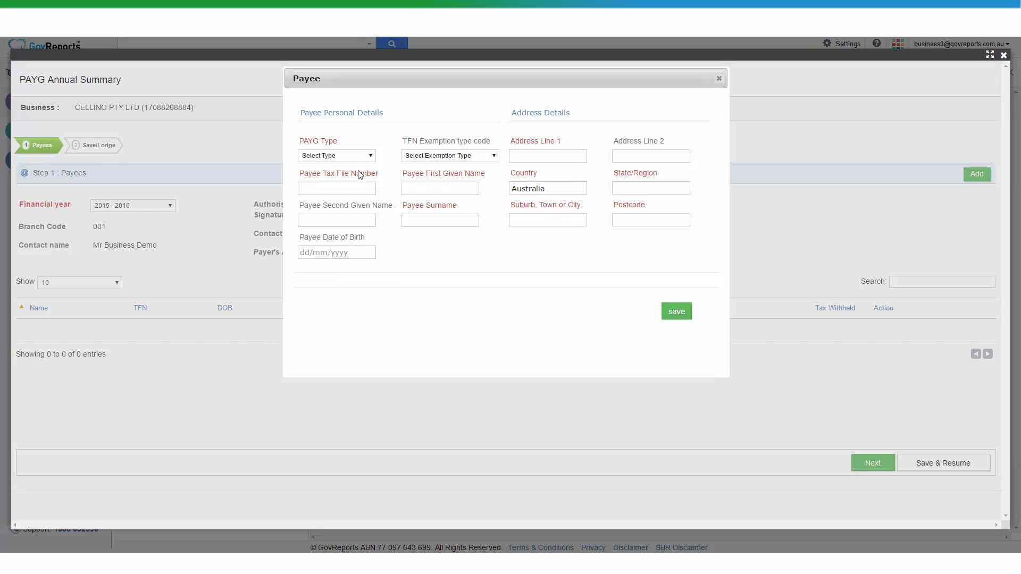
Make the payee Individual non-business and enter their tax file number and full name
{"action": "left_click", "coordinate": [358, 158]}
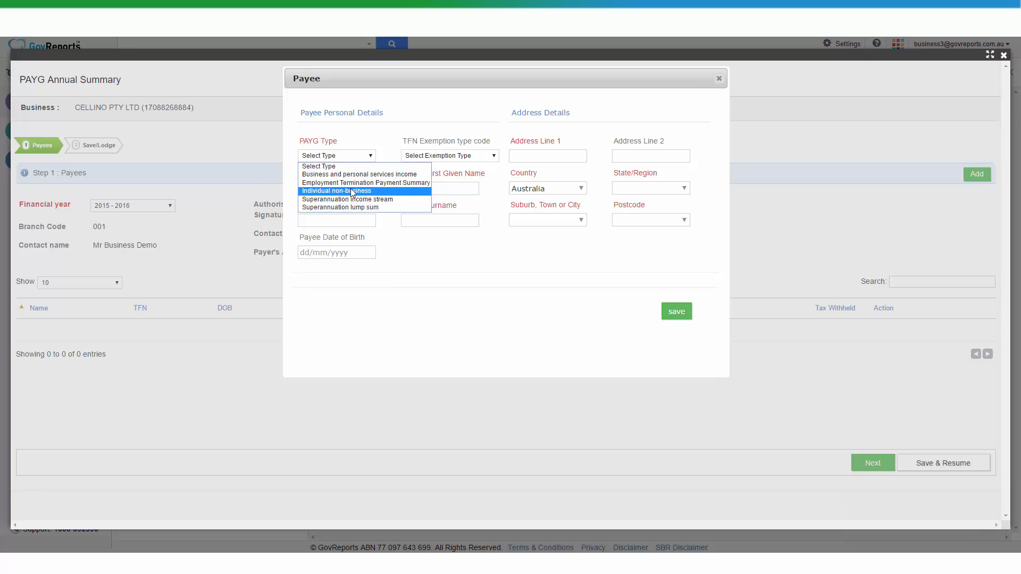
{"action": "left_click", "coordinate": [350, 190]}
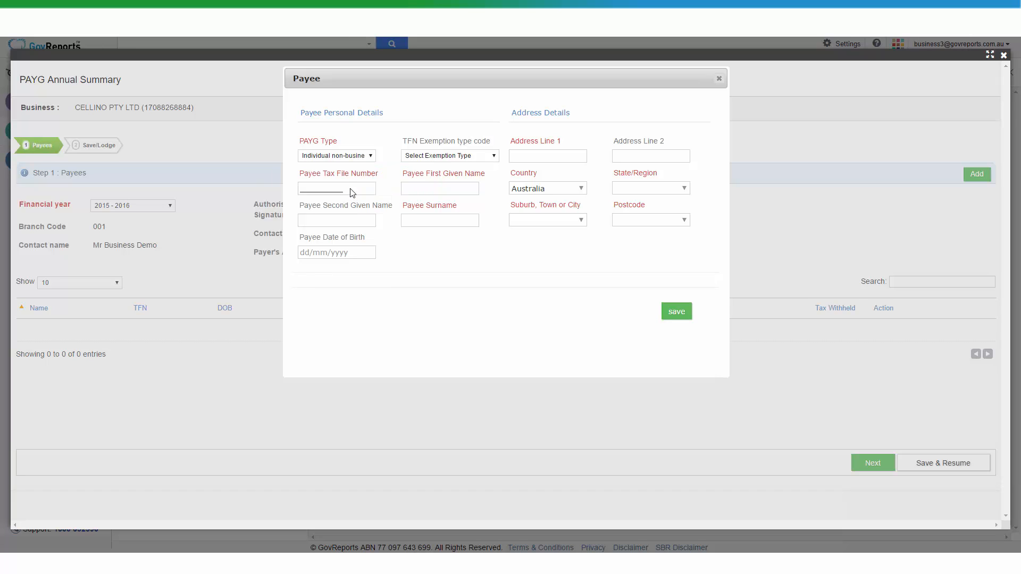
{"action": "left_click", "coordinate": [307, 190]}
{"action": "type", "text": "111111111"}
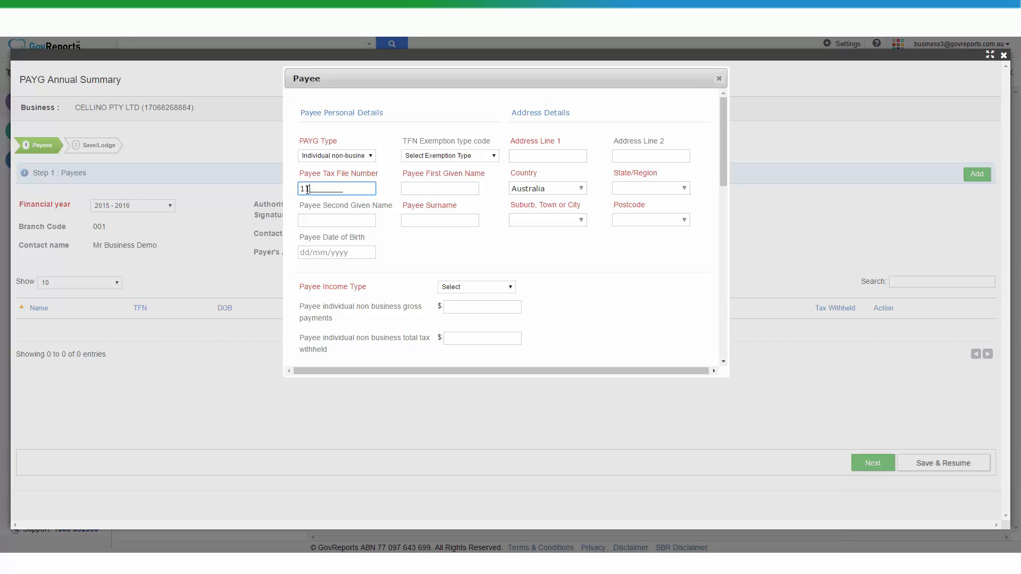
{"action": "left_click", "coordinate": [385, 190]}
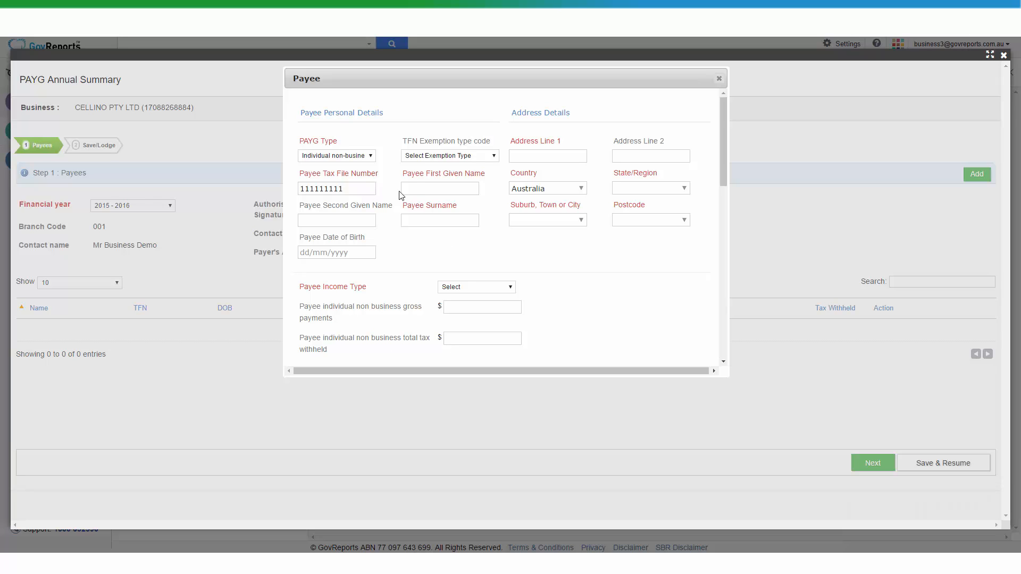
{"action": "left_click", "coordinate": [415, 188]}
{"action": "type", "text": "John"}
{"action": "left_click", "coordinate": [417, 220]}
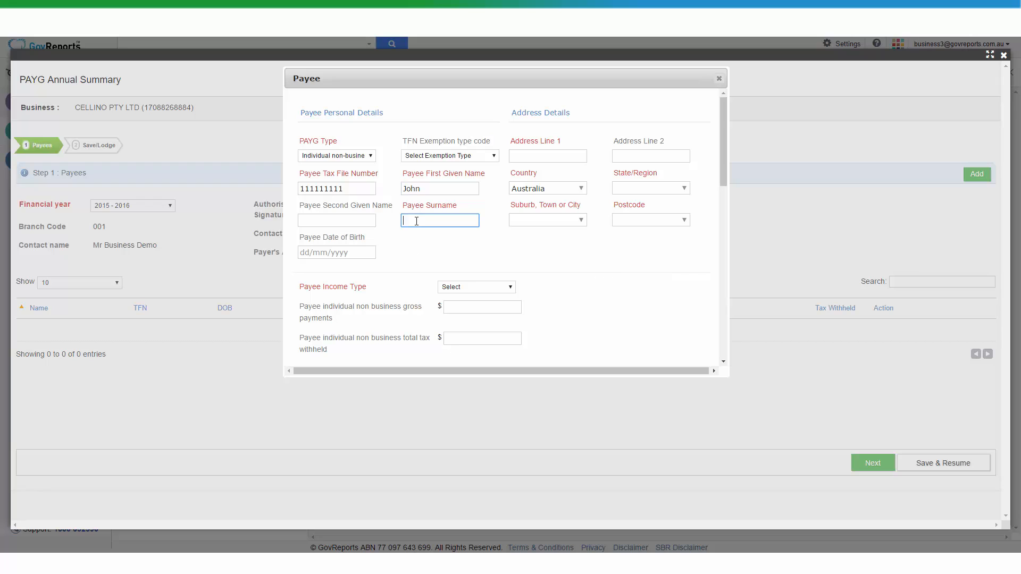
{"action": "type", "text": "Smith"}
Enter the payee's street address, state NT with the suggested postcode, and date of birth
{"action": "left_click", "coordinate": [524, 157]}
{"action": "type", "text": "1"}
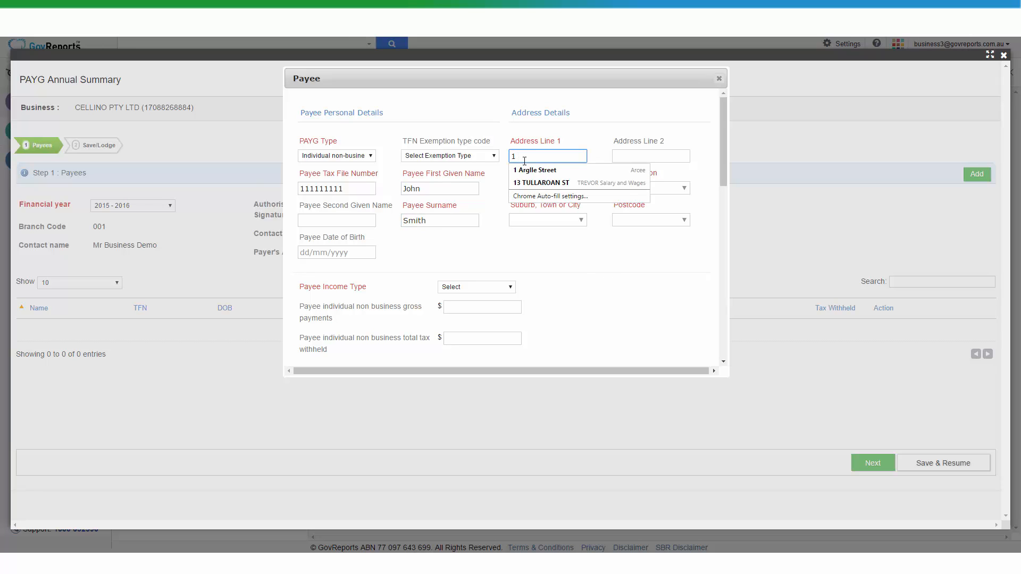
{"action": "type", "text": " Lane Street"}
{"action": "left_click", "coordinate": [677, 191]}
{"action": "type", "text": "NT"}
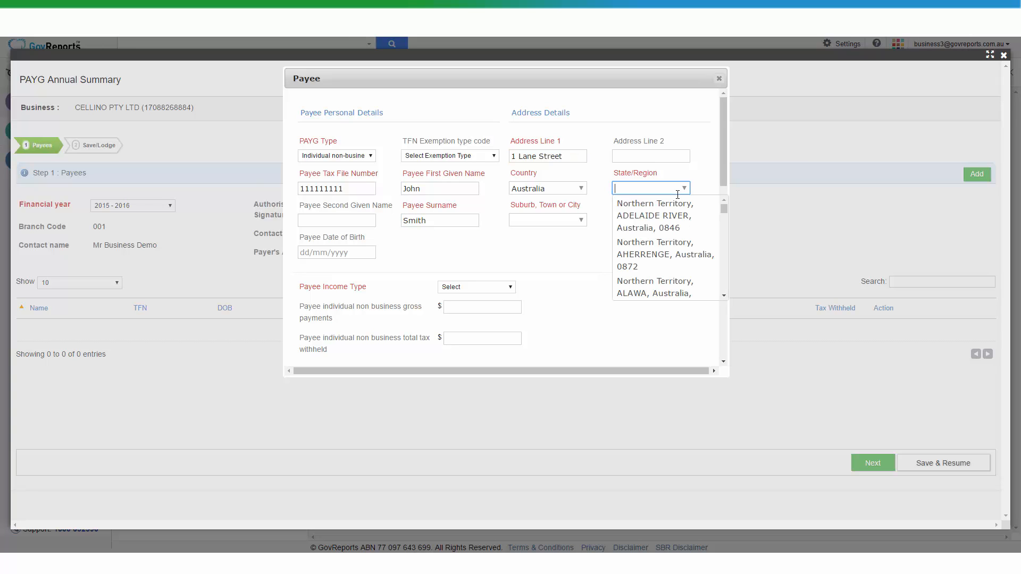
{"action": "key", "text": "Return"}
{"action": "left_click", "coordinate": [324, 253]}
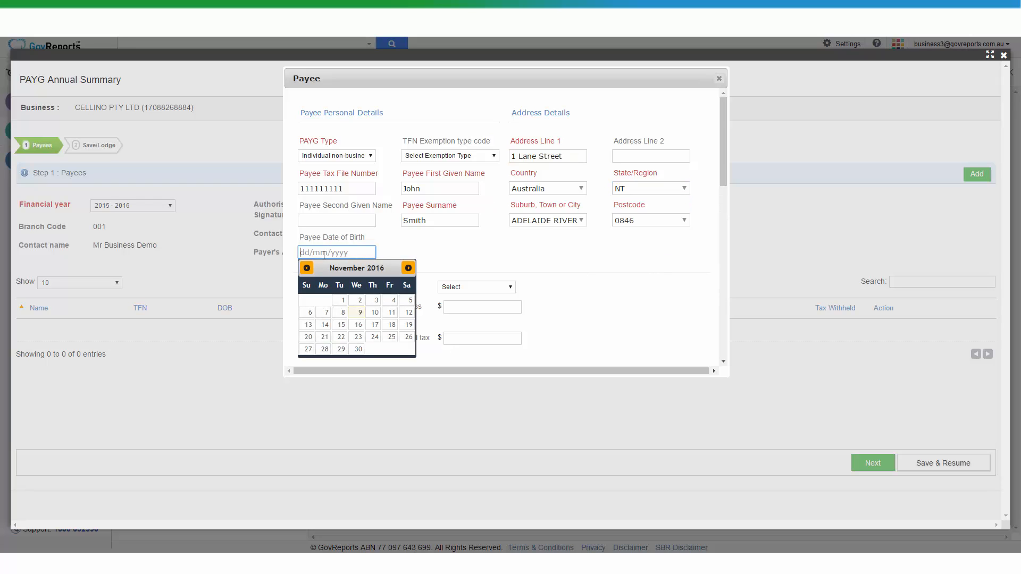
{"action": "type", "text": "01/01/199"}
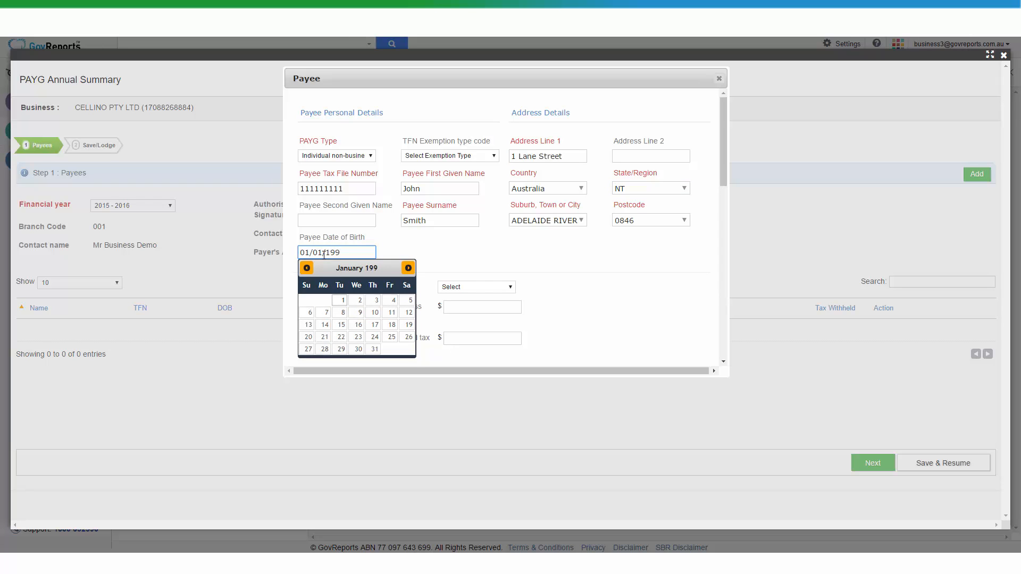
{"action": "type", "text": "3"}
{"action": "key", "text": "Tab"}
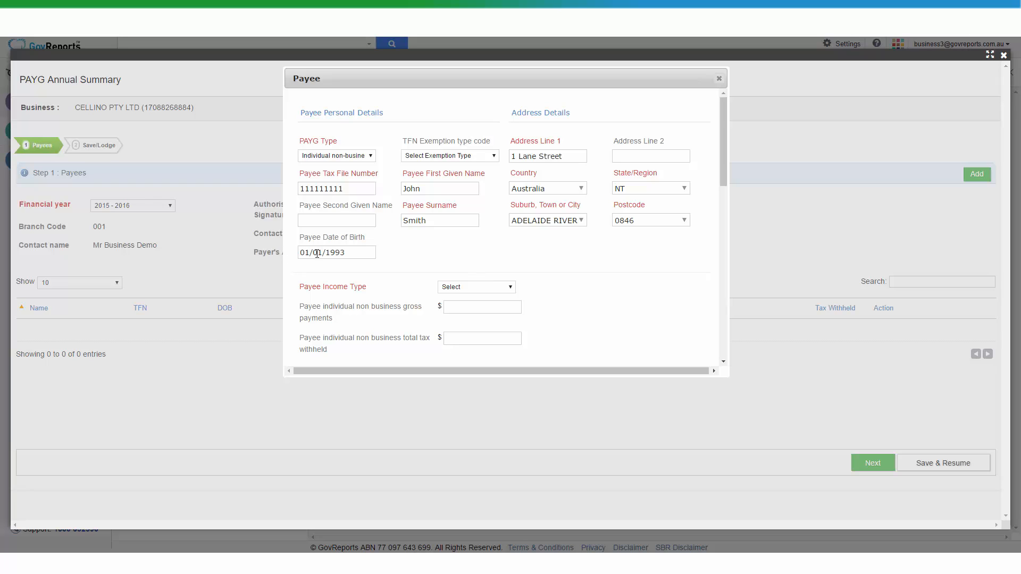
Set income type to Salary and Wages, gross payments 75000 and tax withheld 14500
{"action": "left_click", "coordinate": [510, 289]}
{"action": "left_click", "coordinate": [504, 316]}
{"action": "left_click", "coordinate": [491, 309]}
{"action": "type", "text": "75000"}
{"action": "key", "text": "Tab"}
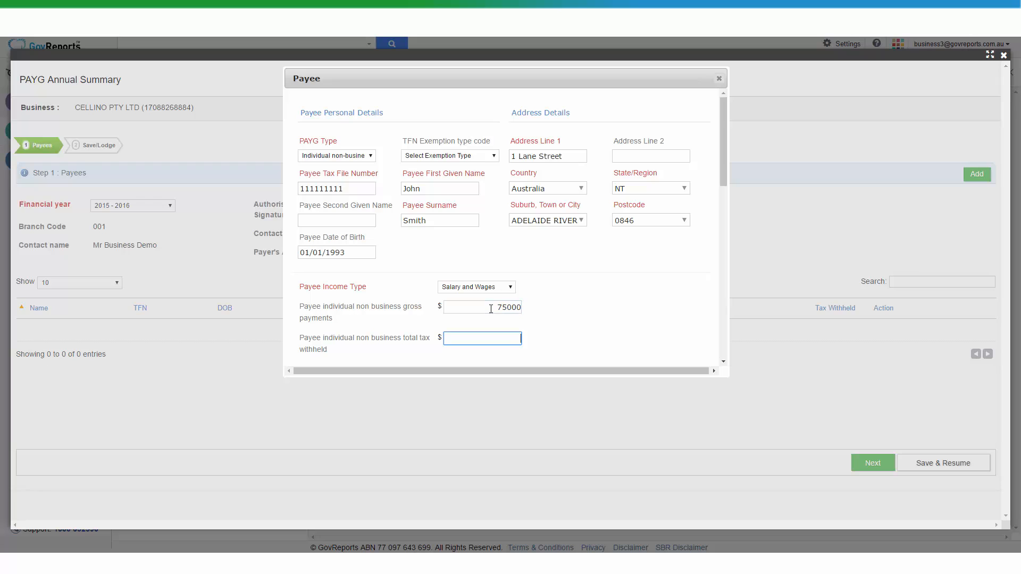
{"action": "type", "text": "14500"}
{"action": "left_click_drag", "start_coordinate": [725, 161], "coordinate": [724, 346]}
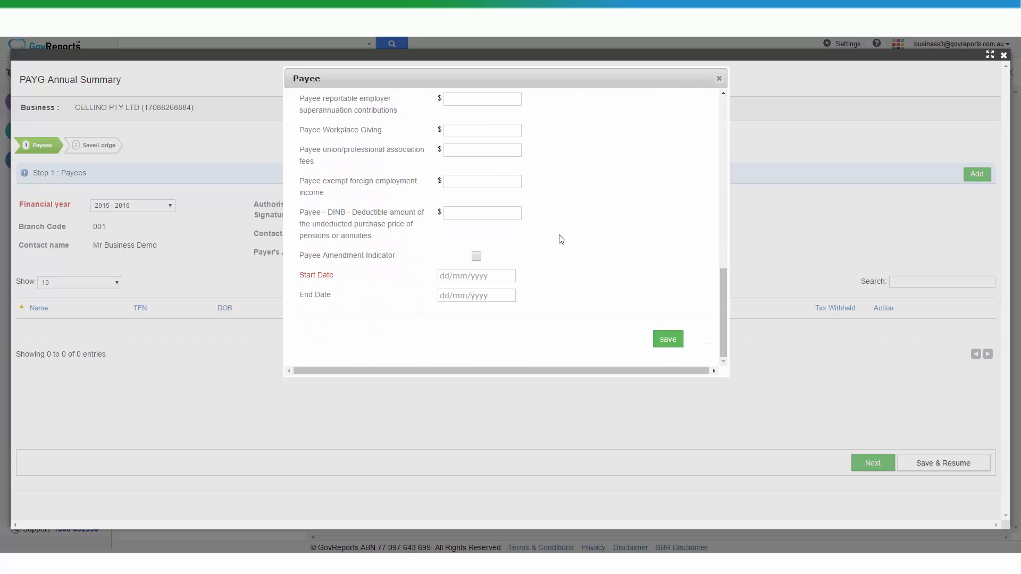
Set the payee period from 01/07/2015 to 30/06/2016 and save the payee
{"action": "left_click", "coordinate": [464, 278]}
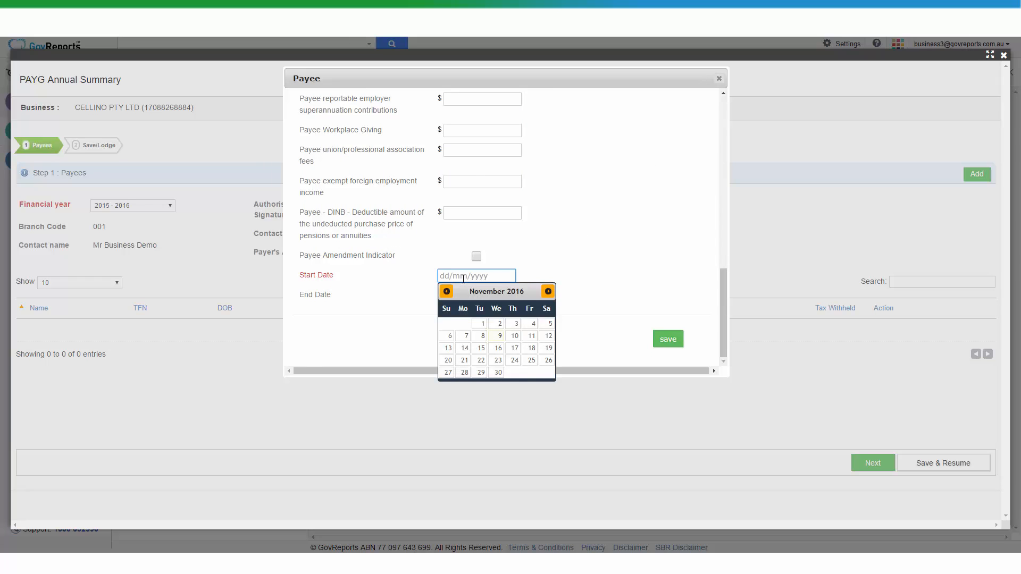
{"action": "type", "text": "01/"}
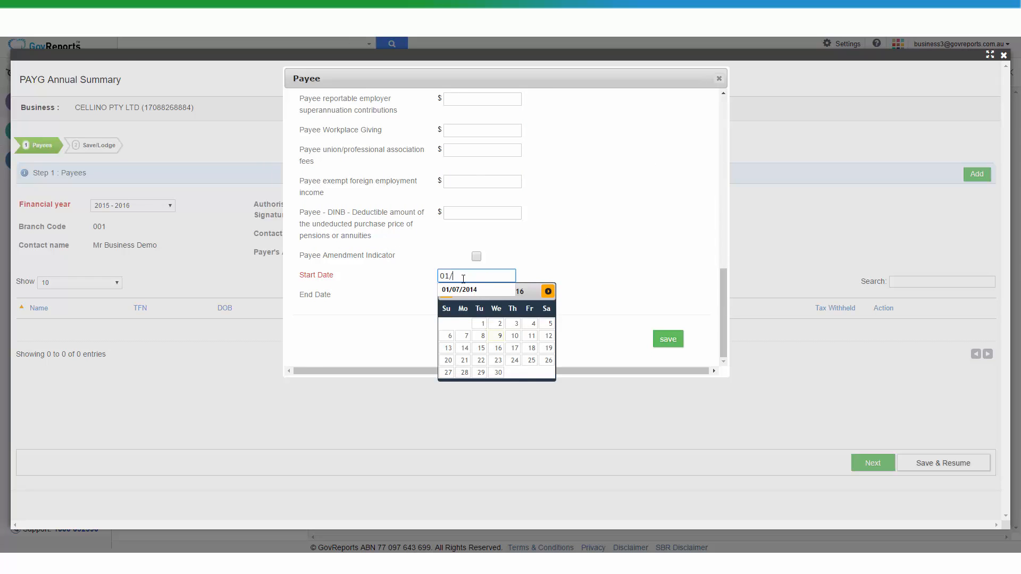
{"action": "type", "text": "07/2015"}
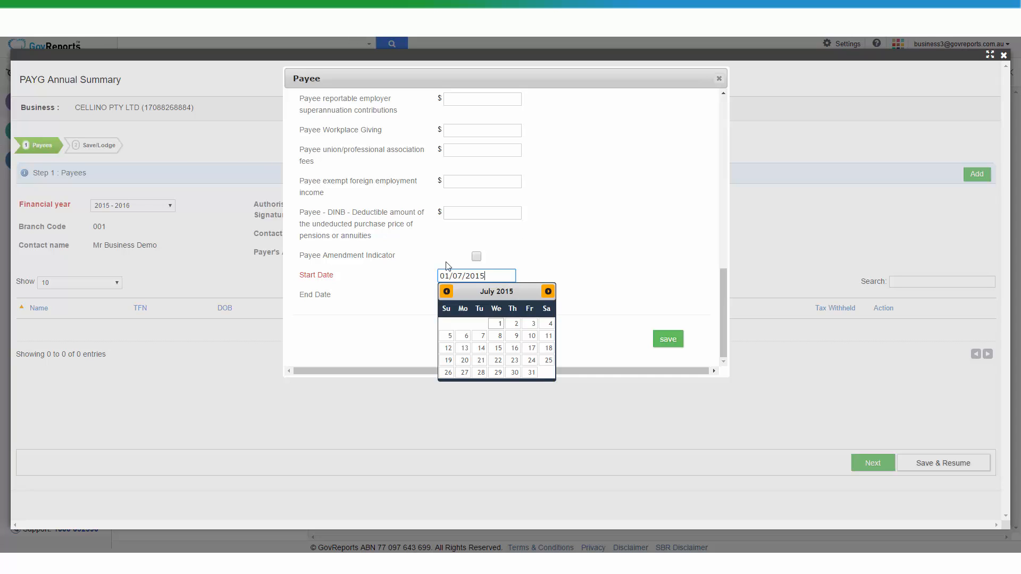
{"action": "left_click", "coordinate": [656, 212]}
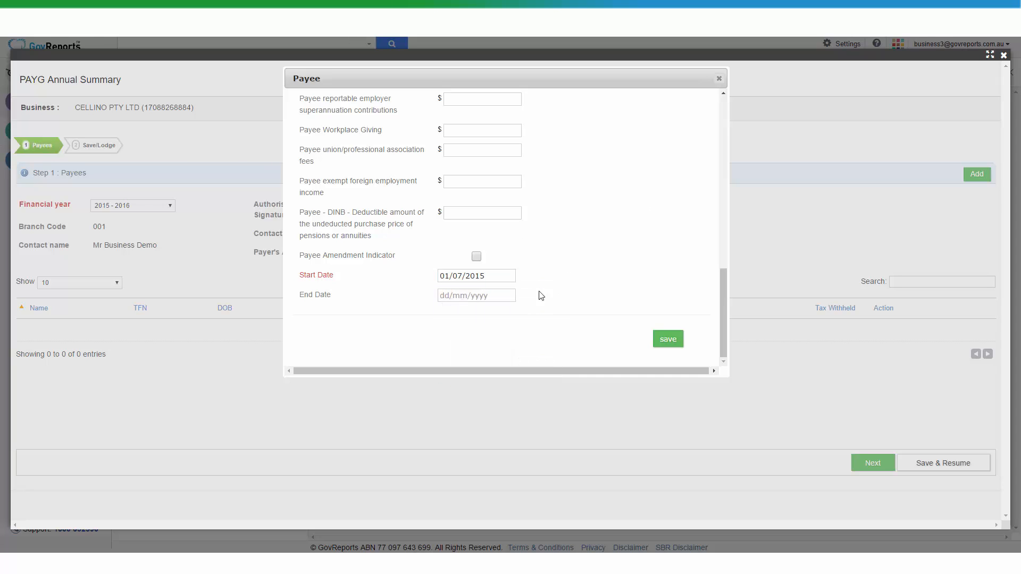
{"action": "left_click", "coordinate": [495, 295]}
{"action": "type", "text": "30"}
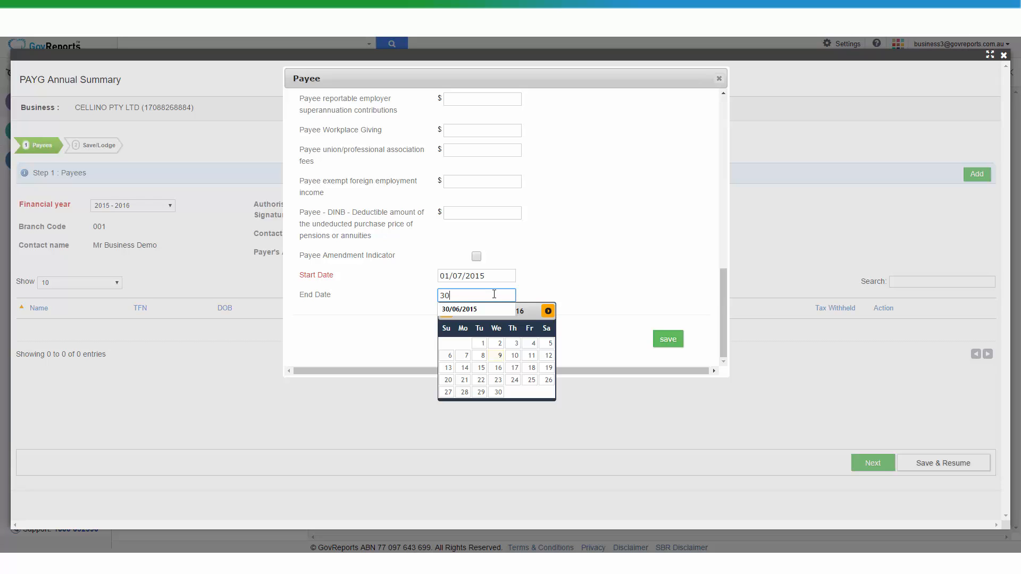
{"action": "type", "text": "/06/2016"}
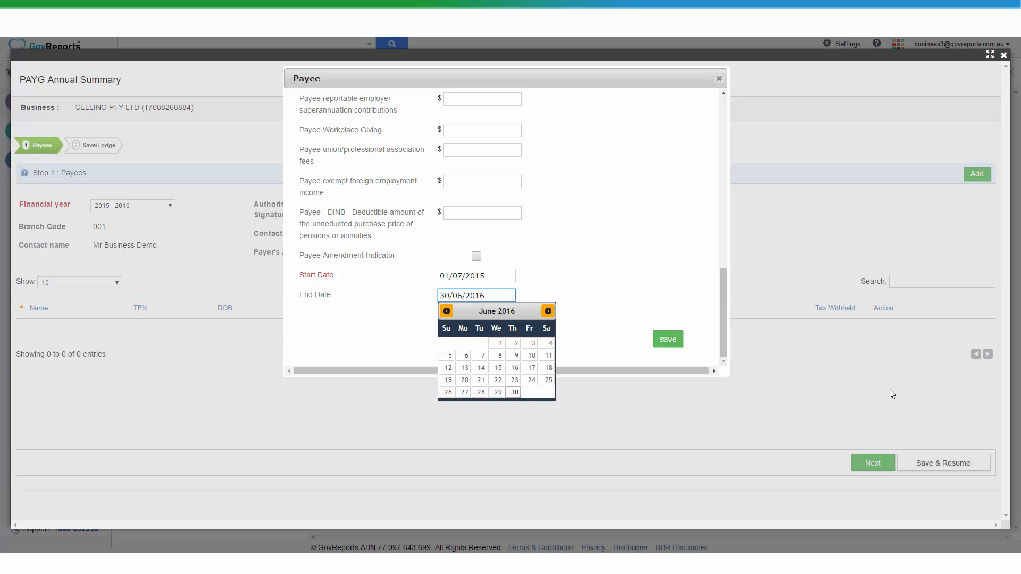
{"action": "left_click", "coordinate": [589, 258]}
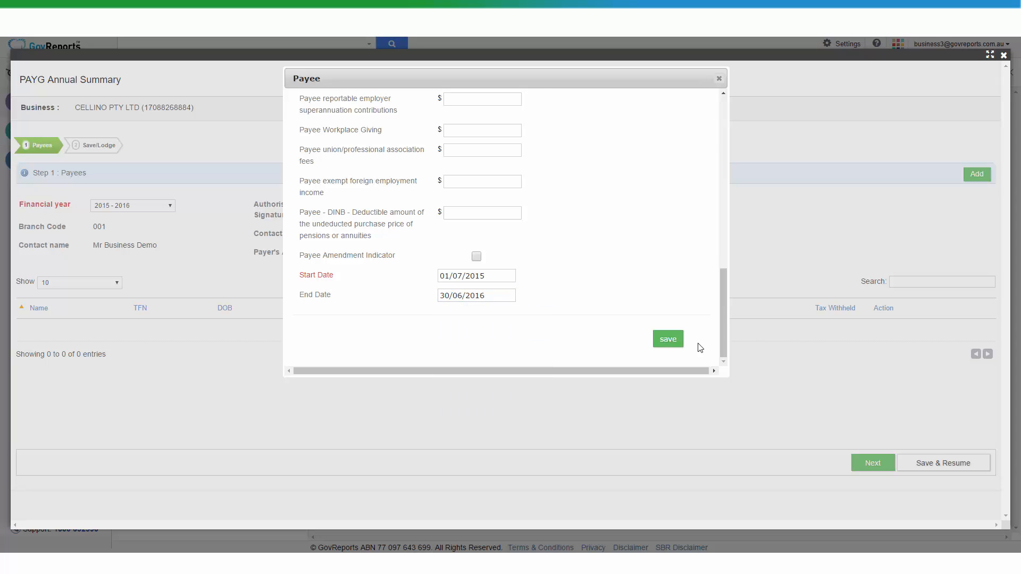
{"action": "left_click", "coordinate": [668, 338]}
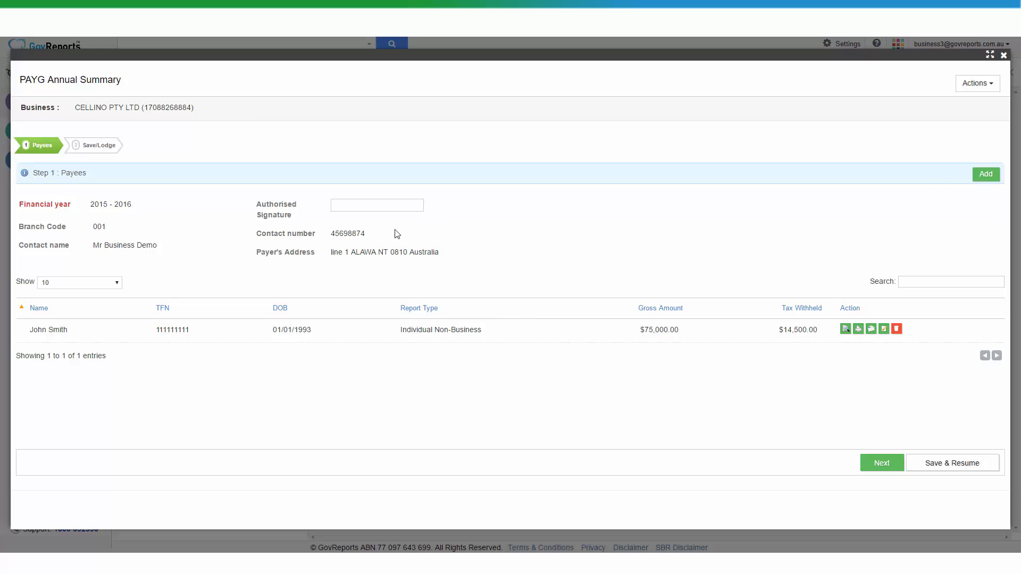
Enter the authorised signatory's name and advance to Step 2: Lodgment
{"action": "left_click", "coordinate": [385, 203]}
{"action": "left_click", "coordinate": [495, 209]}
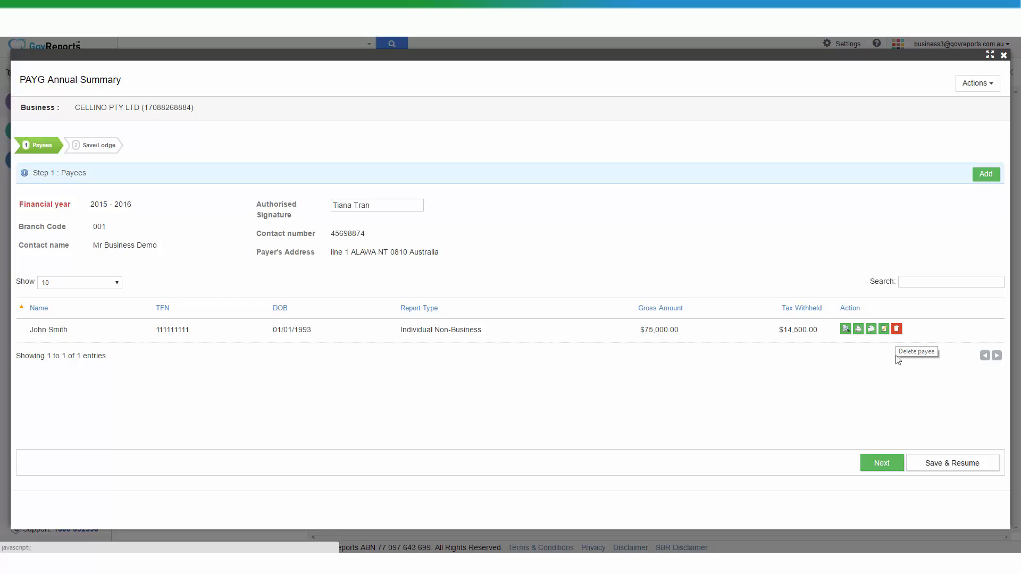
{"action": "left_click", "coordinate": [878, 464]}
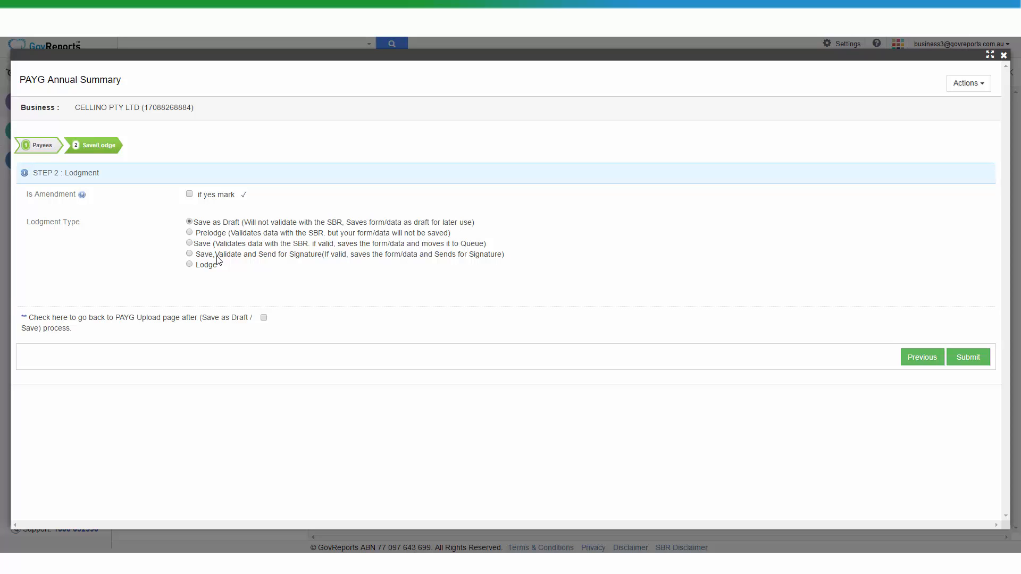
Choose Lodge as the lodgment type and submit the summary
{"action": "left_click", "coordinate": [190, 266]}
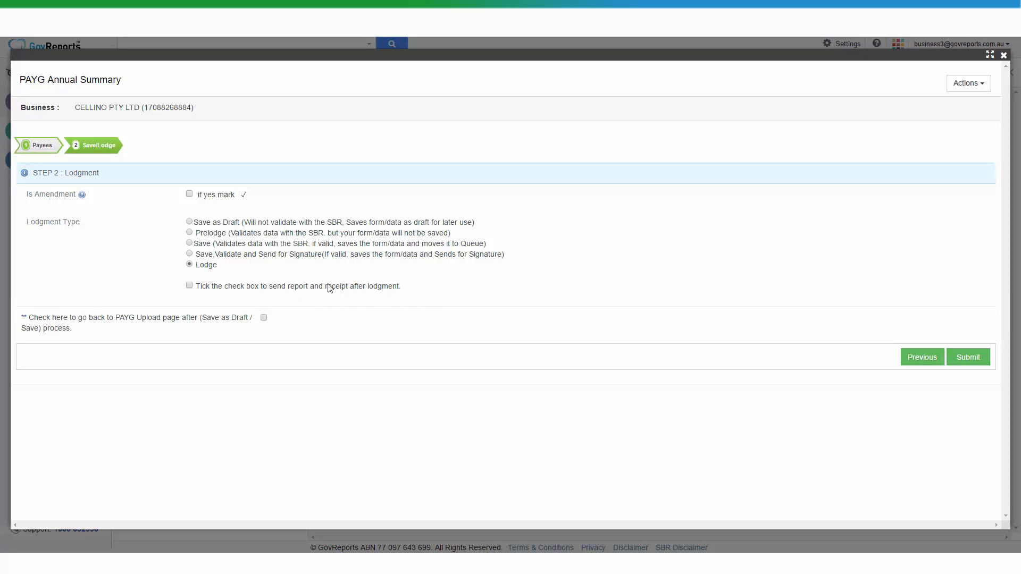
{"action": "left_click", "coordinate": [966, 358]}
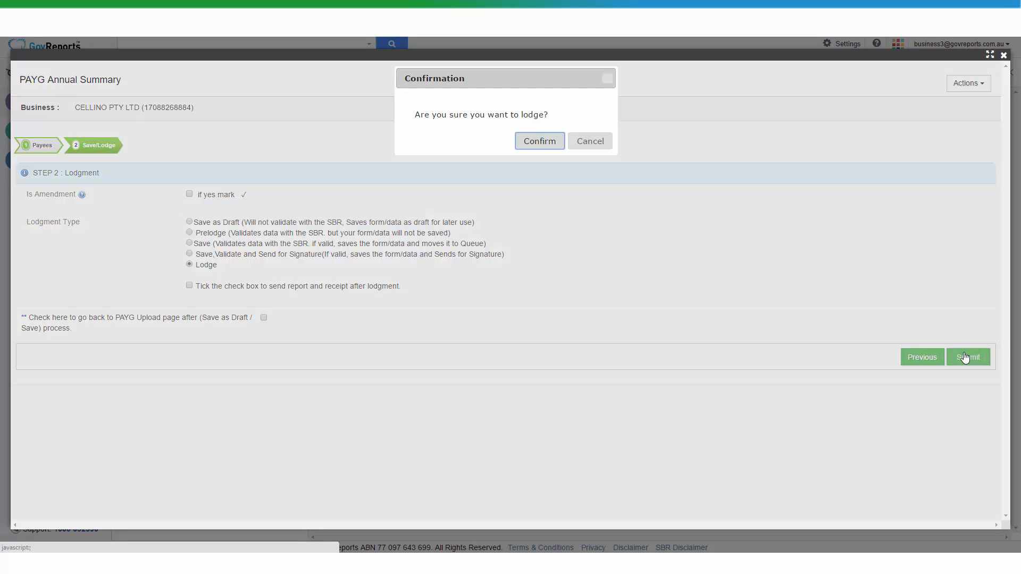
Confirm lodging the PAYG Annual Summary with SBR
{"action": "left_click", "coordinate": [537, 144]}
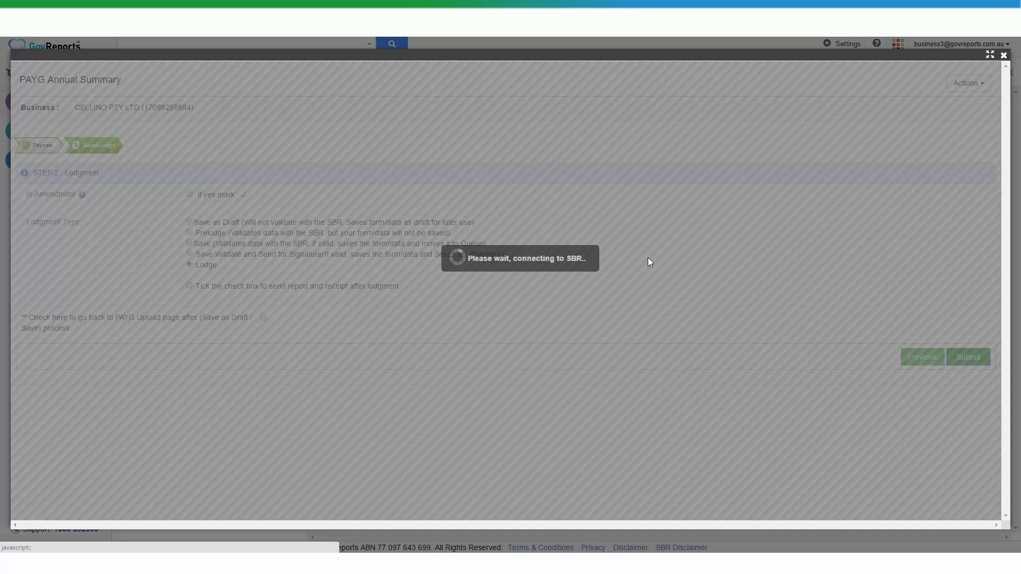